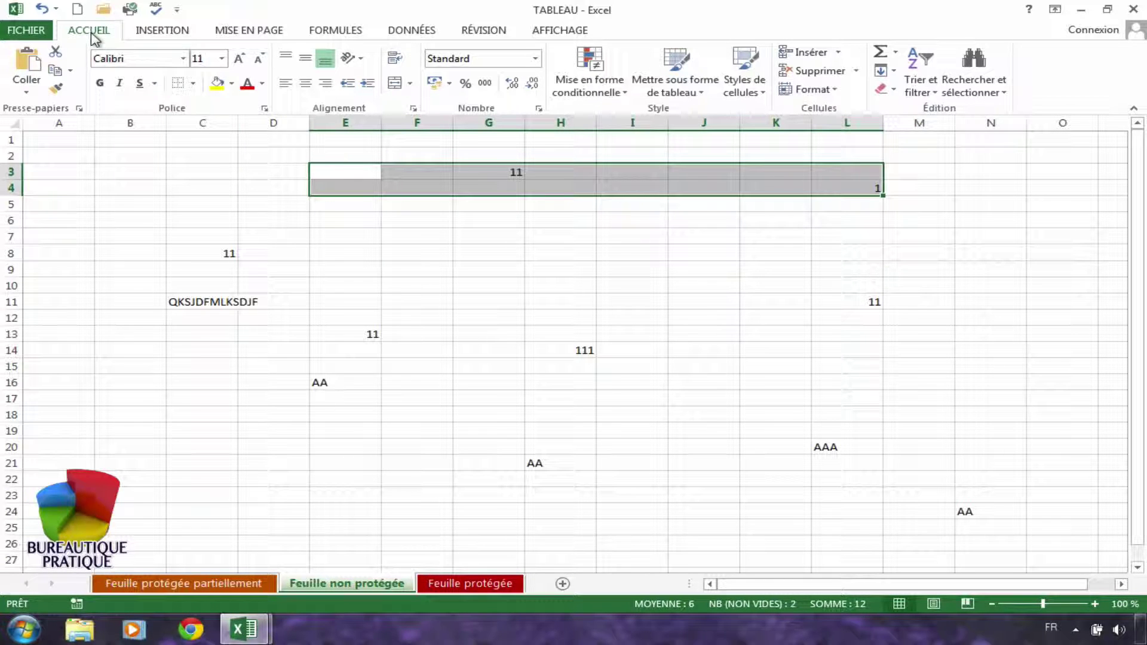
Clear the contents of every cell on the Feuille non protégée sheet.
{"action": "left_click", "coordinate": [152, 31]}
{"action": "left_click", "coordinate": [90, 30]}
{"action": "left_click", "coordinate": [294, 173]}
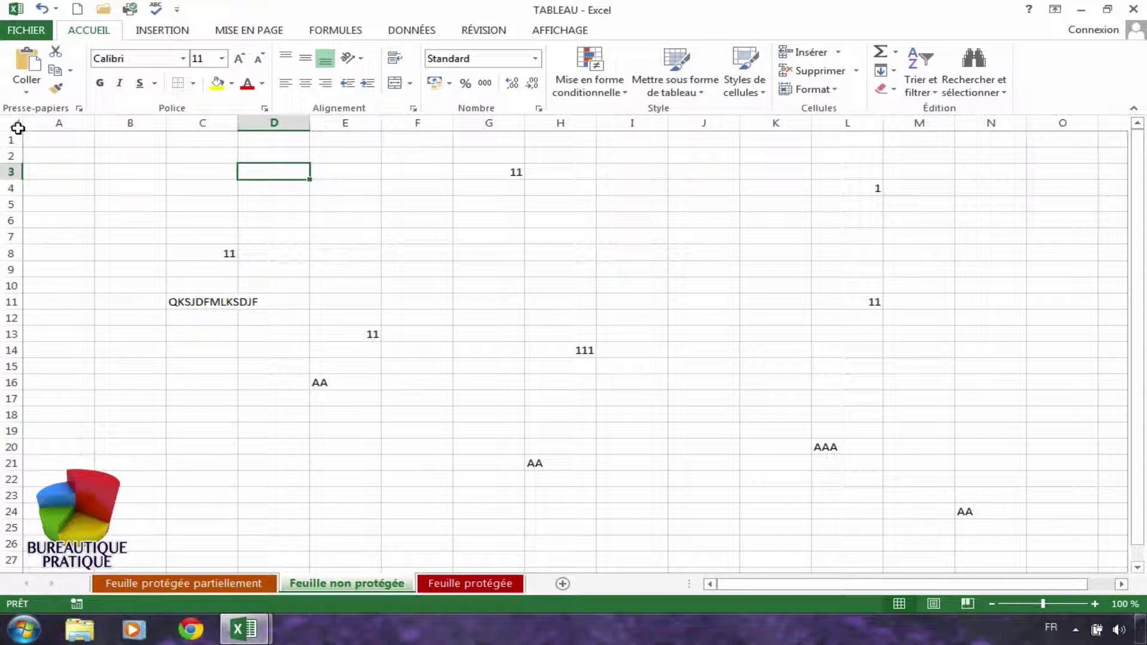
{"action": "left_click", "coordinate": [14, 125]}
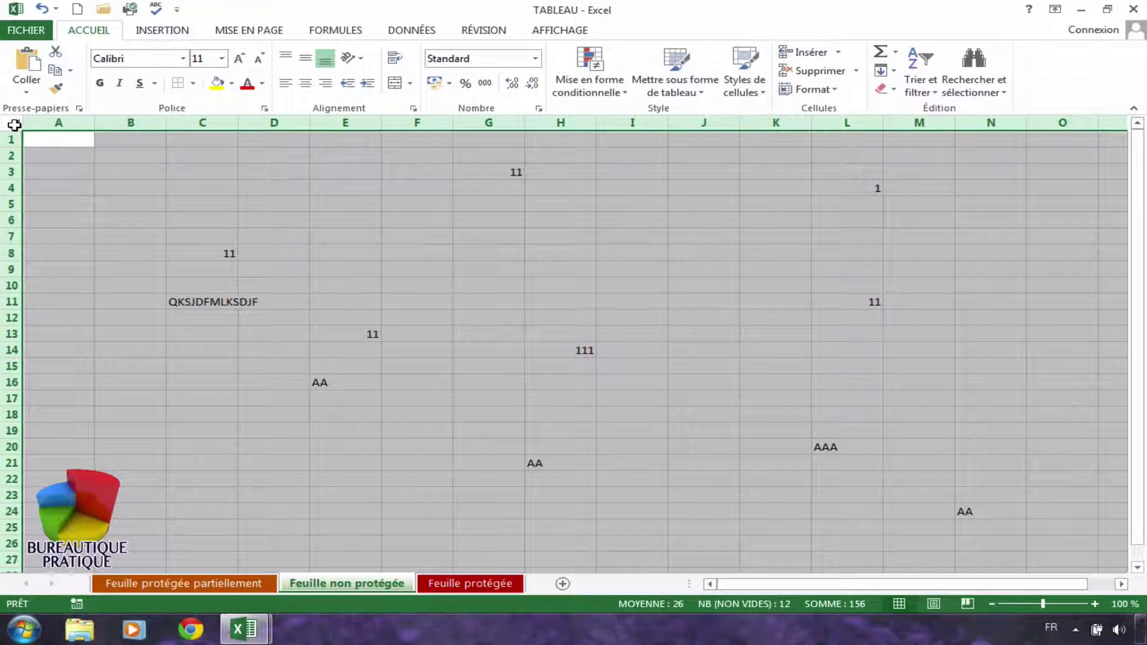
{"action": "right_click", "coordinate": [167, 184]}
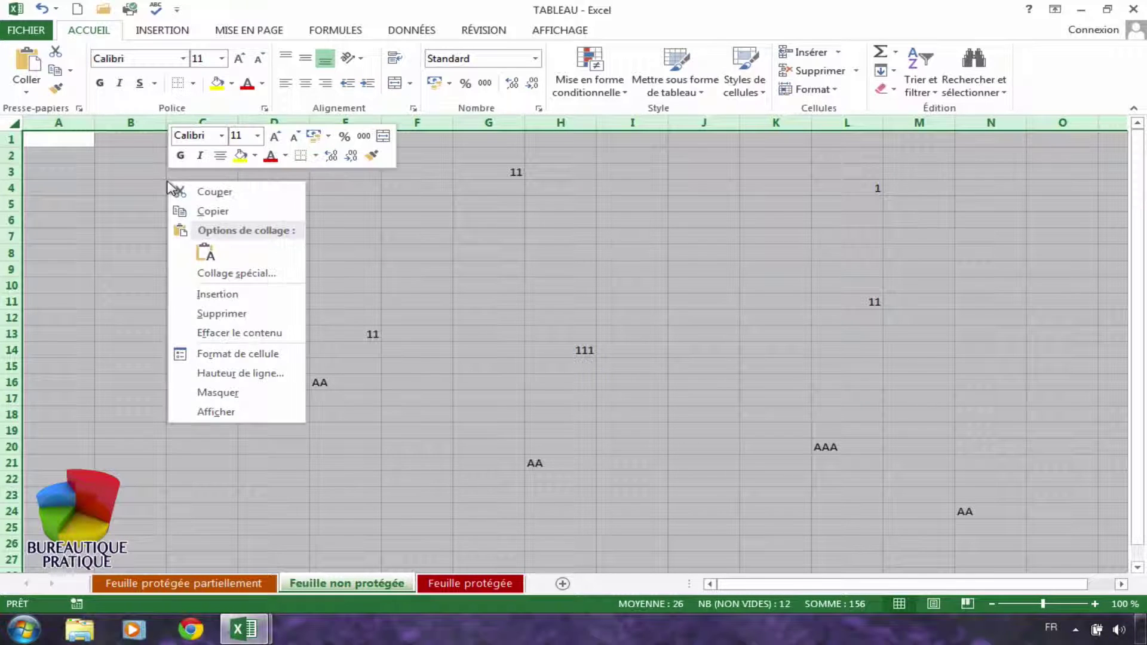
{"action": "left_click", "coordinate": [212, 333]}
{"action": "left_click", "coordinate": [328, 288]}
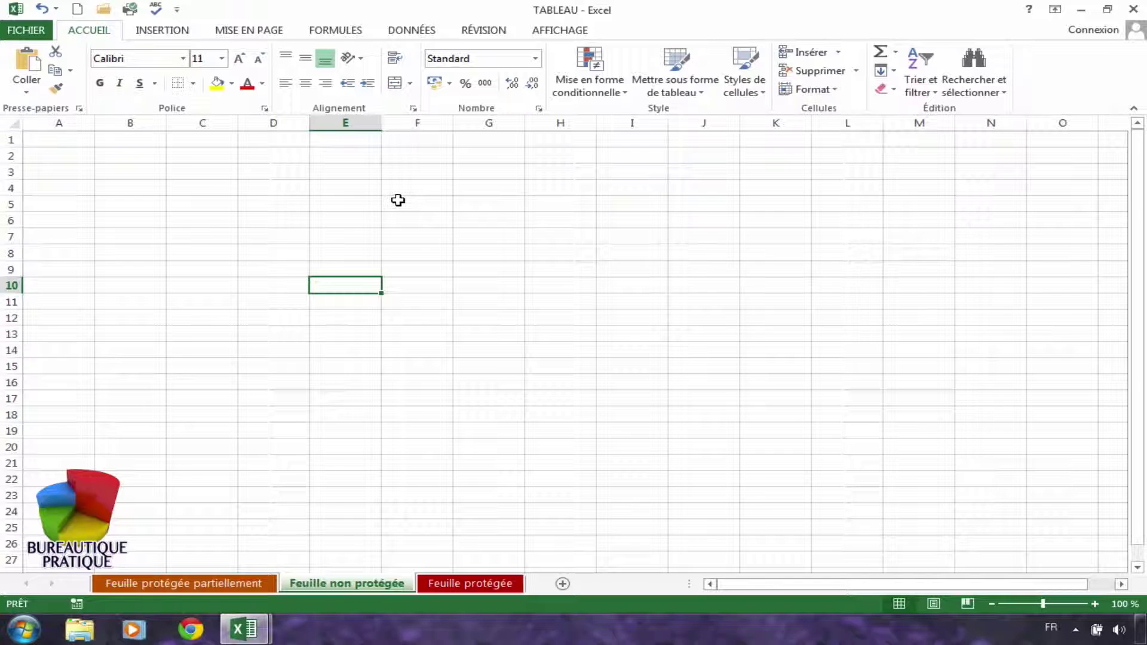
Merge the range F4:L6 row by row and cancel that merge again.
{"action": "left_click", "coordinate": [410, 185]}
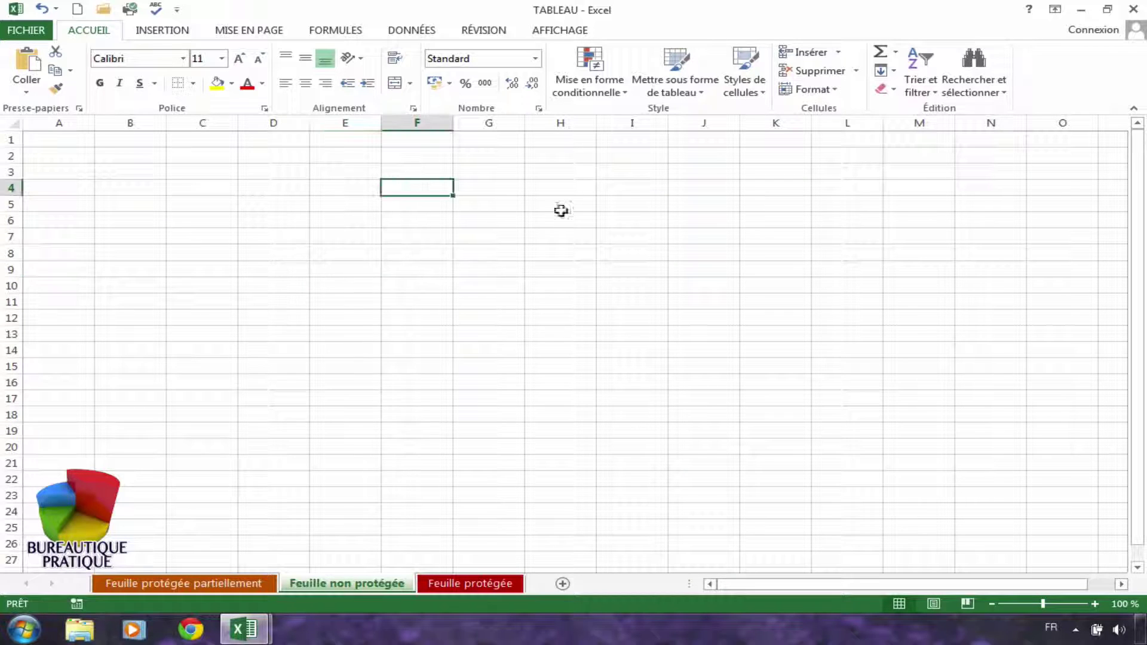
{"action": "left_click", "coordinate": [836, 213], "text": "shift"}
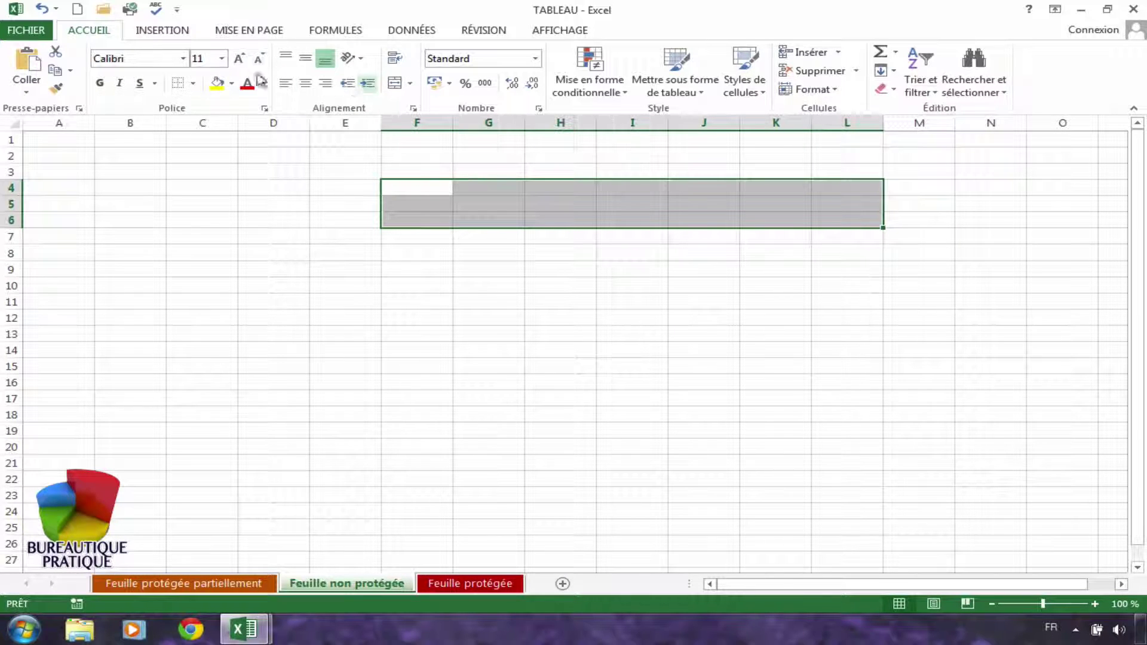
{"action": "left_click", "coordinate": [410, 87]}
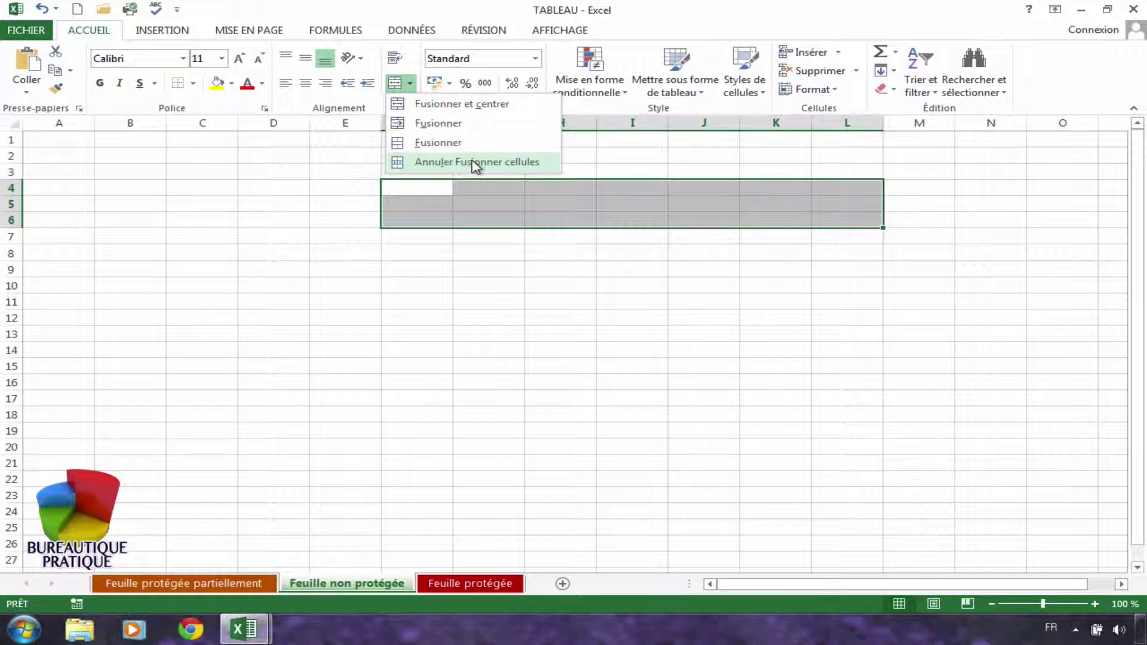
{"action": "left_click", "coordinate": [433, 126]}
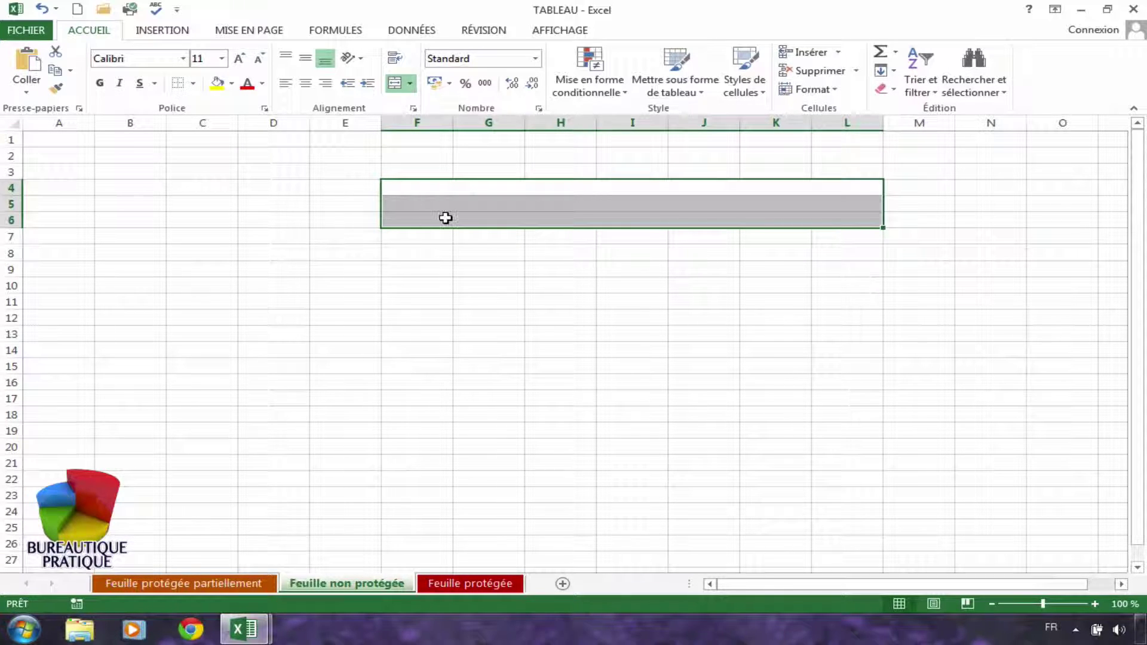
{"action": "left_click", "coordinate": [410, 90]}
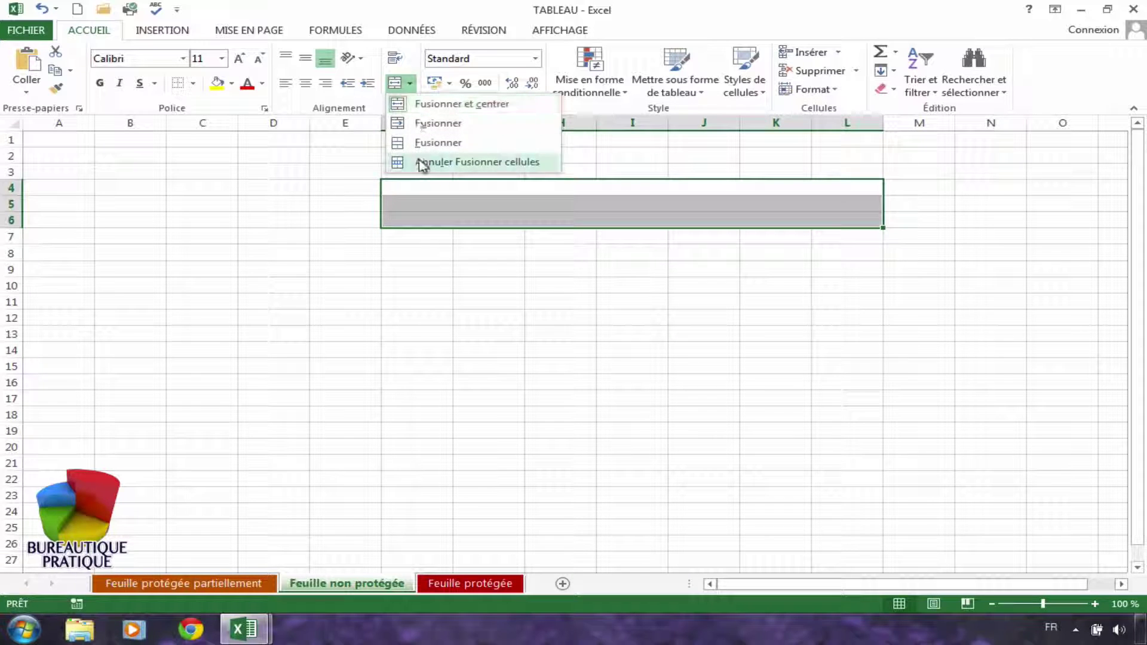
{"action": "left_click", "coordinate": [418, 159]}
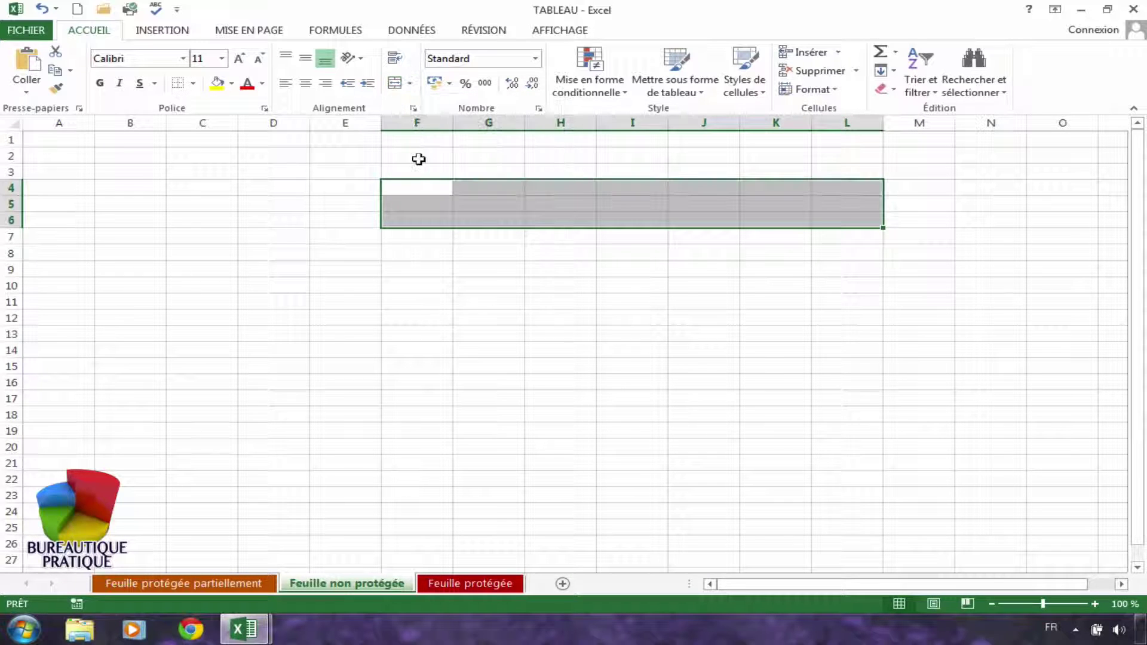
Merge F4:L6 into one single cell and enter TITRE in it.
{"action": "left_click", "coordinate": [410, 90]}
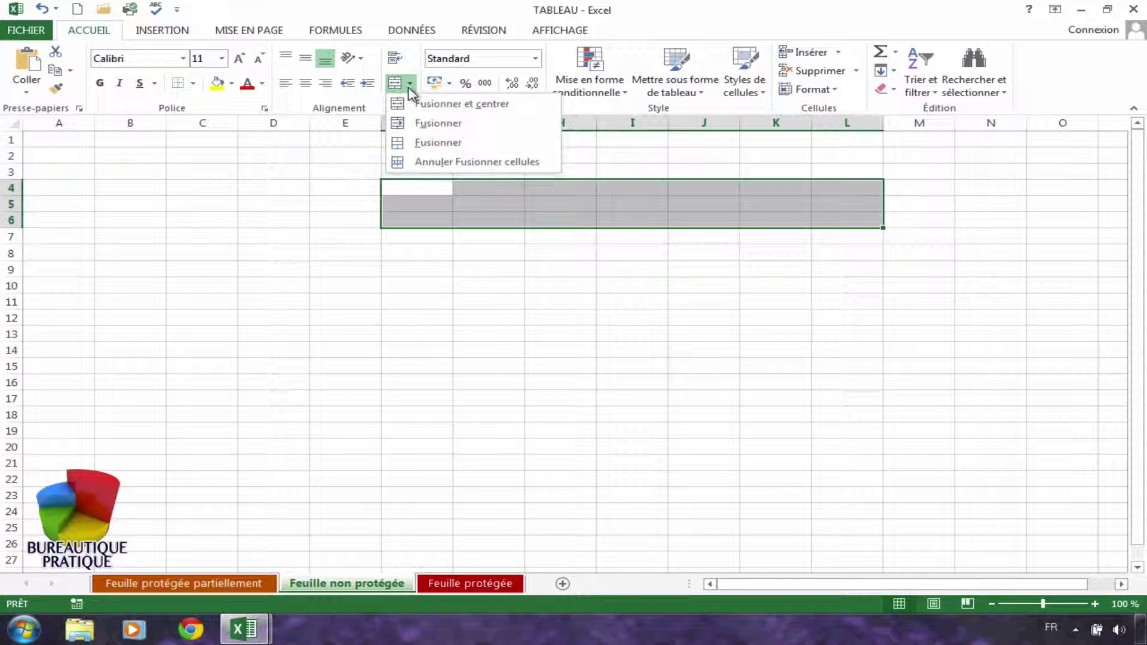
{"action": "left_click", "coordinate": [436, 143]}
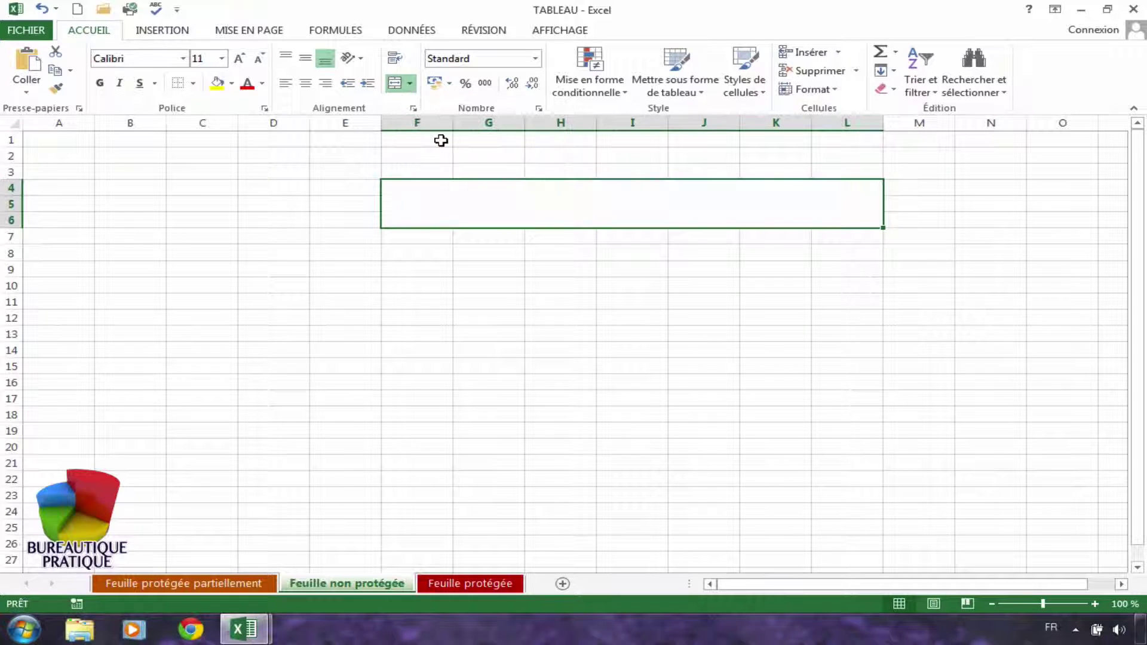
{"action": "double_click", "coordinate": [622, 205]}
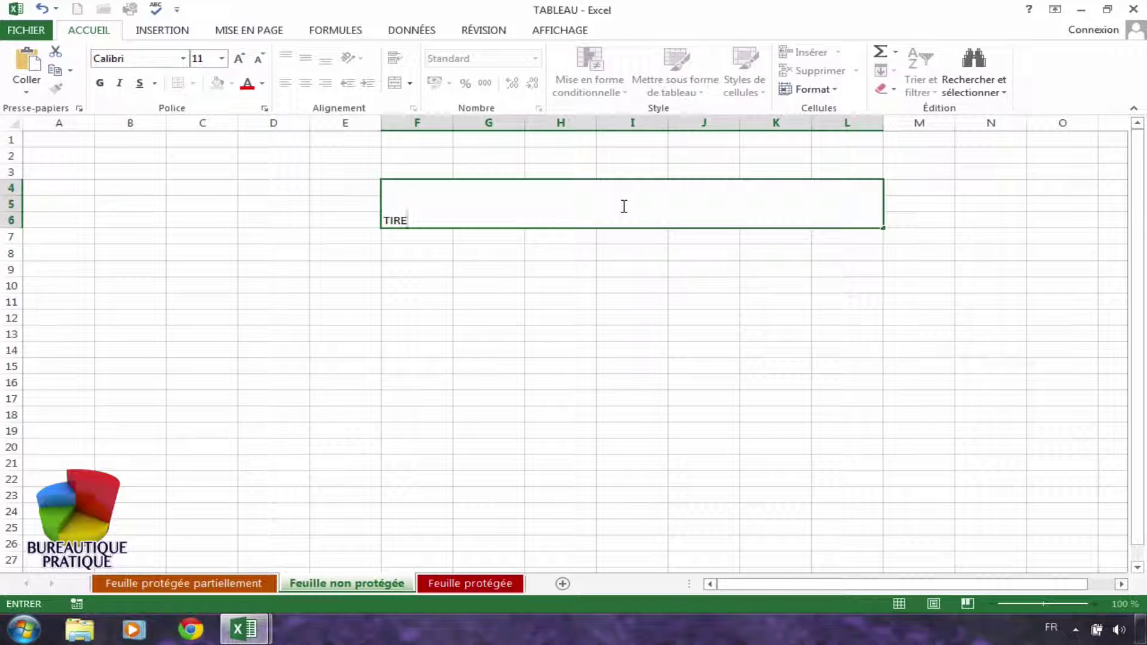
{"action": "left_click", "coordinate": [490, 263]}
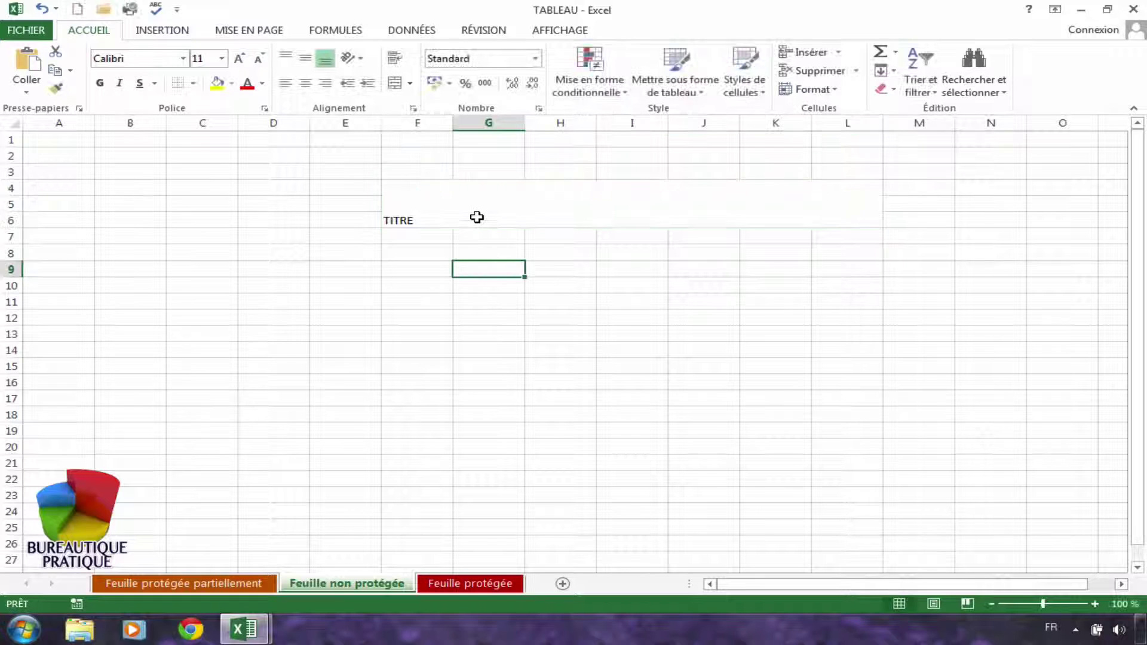
Unmerge the TITRE cell, merge F4:L6 again with Fusionner et centrer, and centre the text vertically.
{"action": "left_click", "coordinate": [477, 218]}
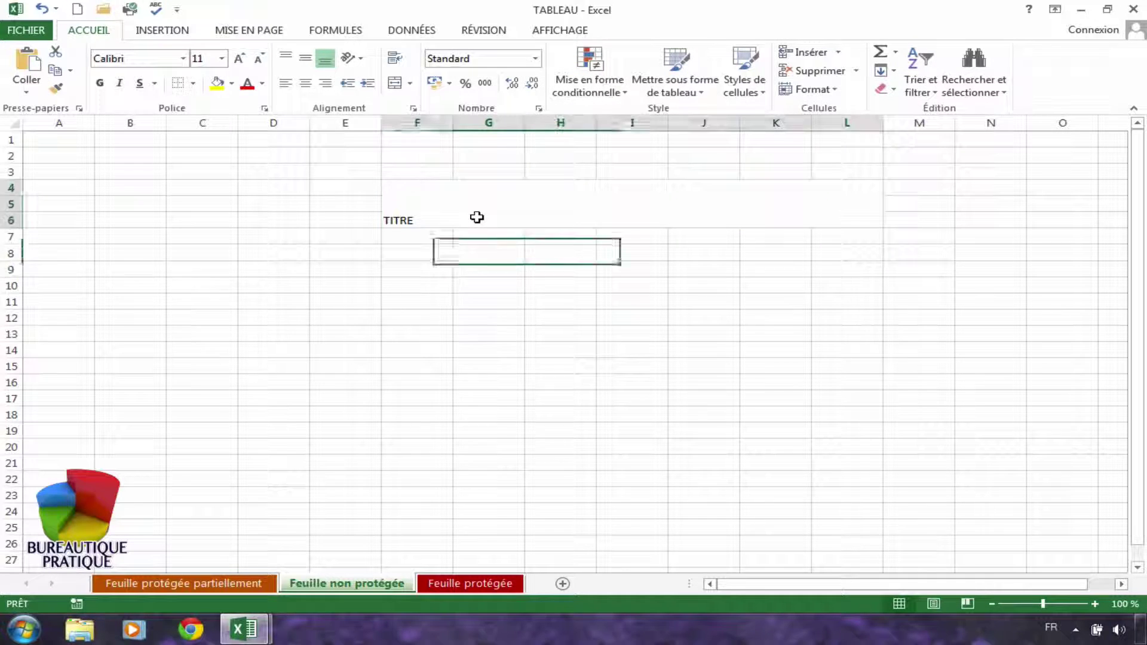
{"action": "left_click", "coordinate": [410, 84]}
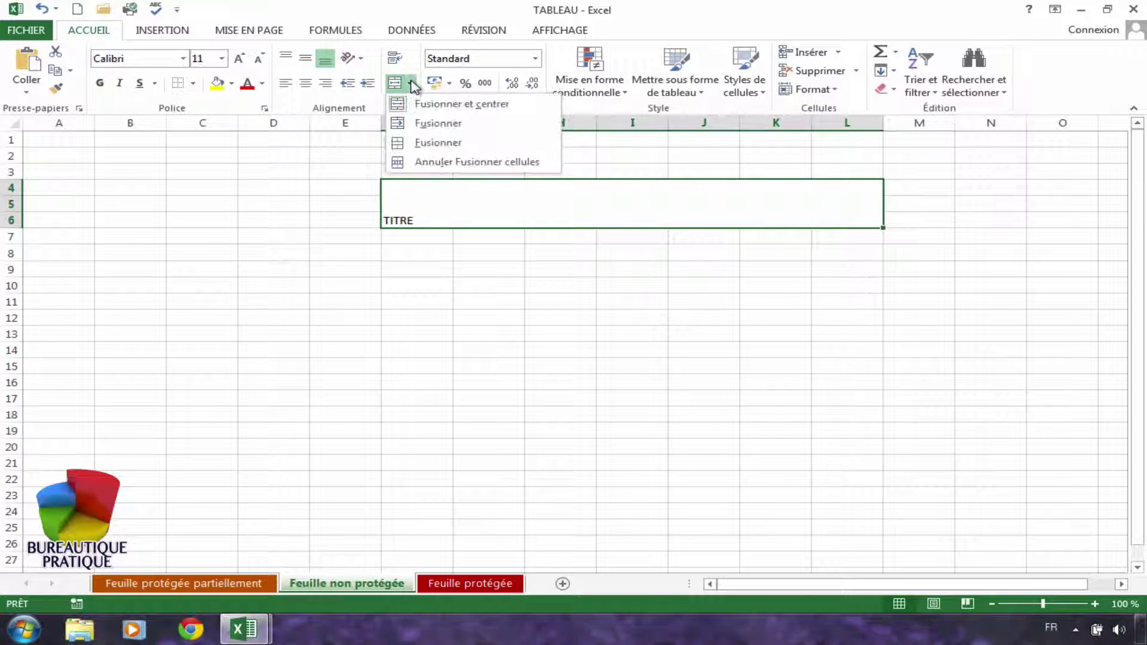
{"action": "left_click", "coordinate": [431, 107]}
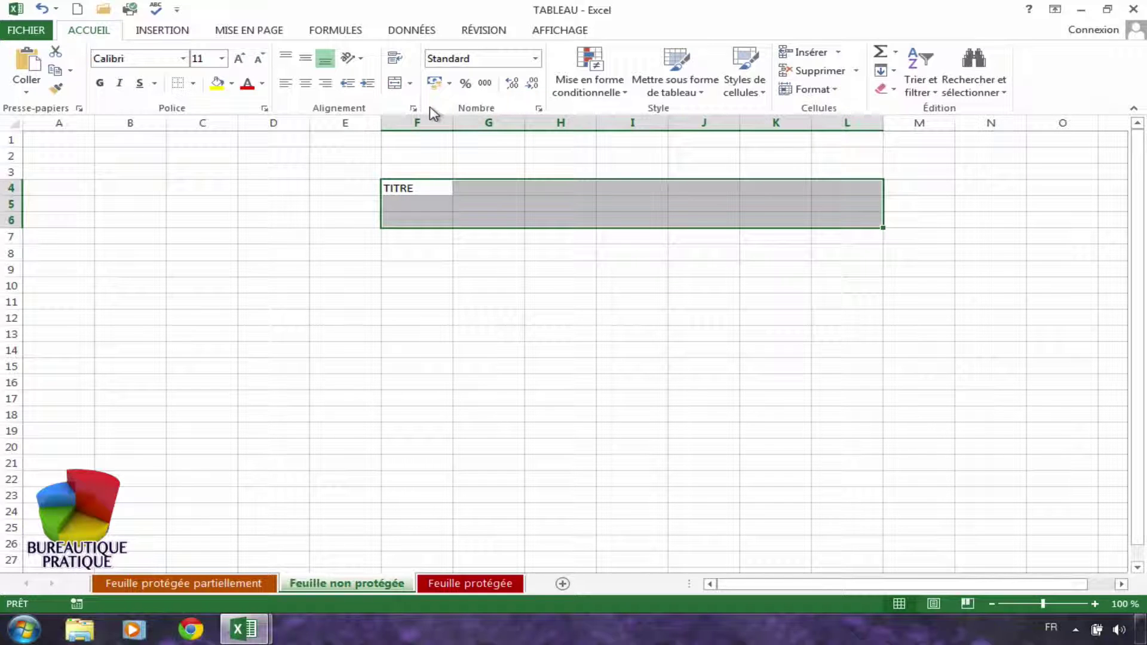
{"action": "left_click", "coordinate": [410, 83]}
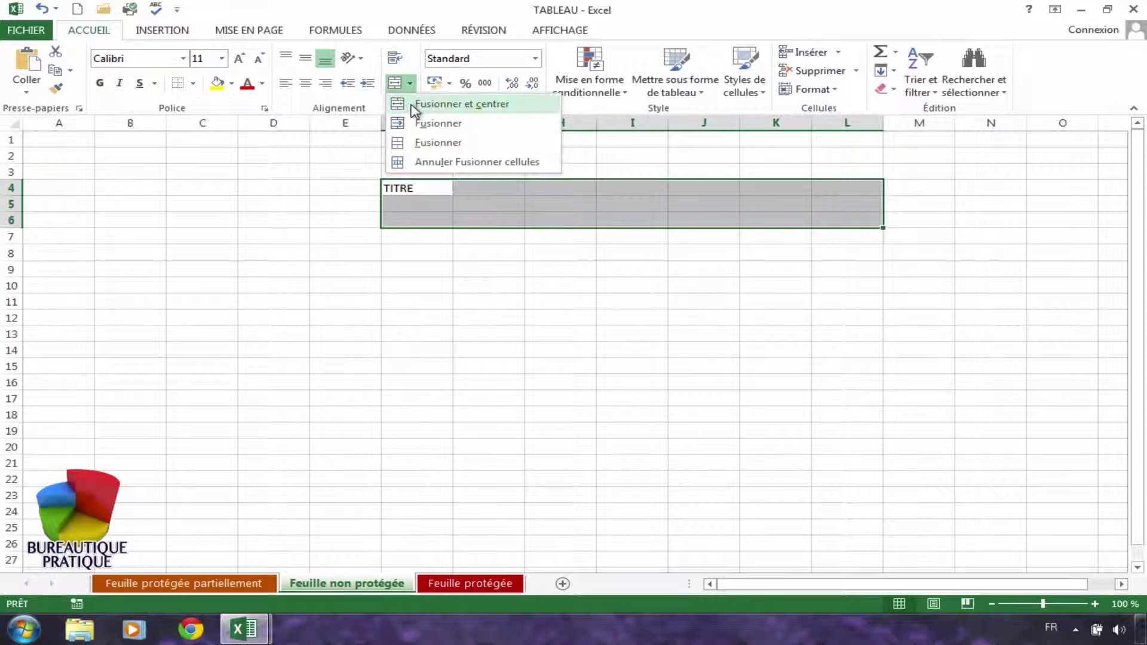
{"action": "left_click", "coordinate": [414, 105]}
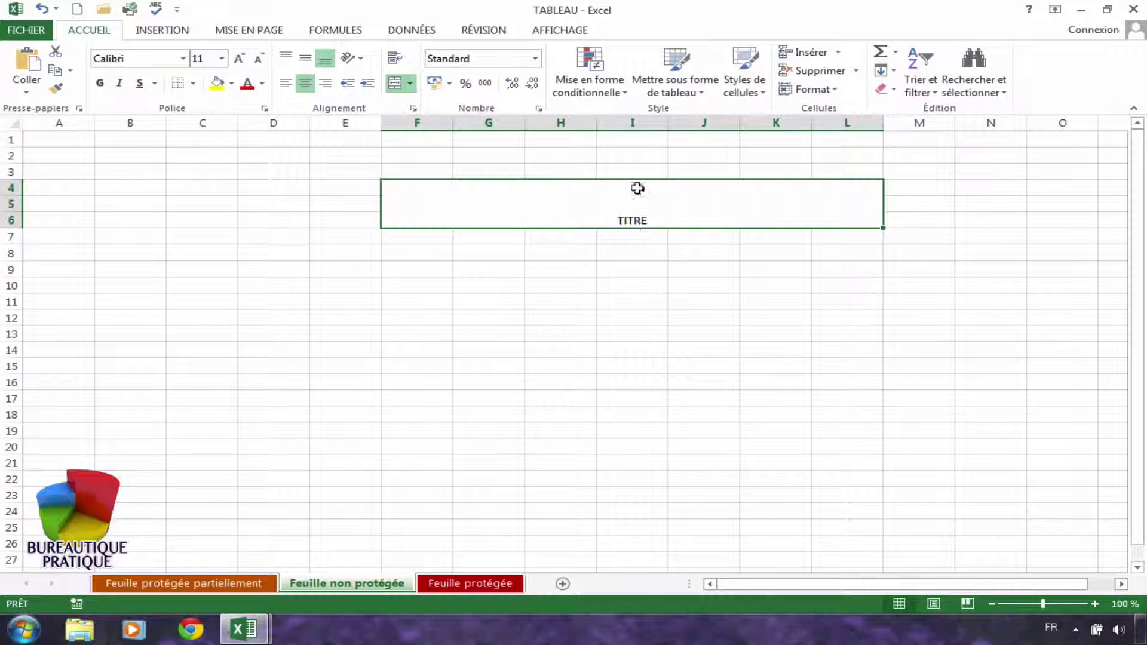
{"action": "left_click", "coordinate": [306, 61]}
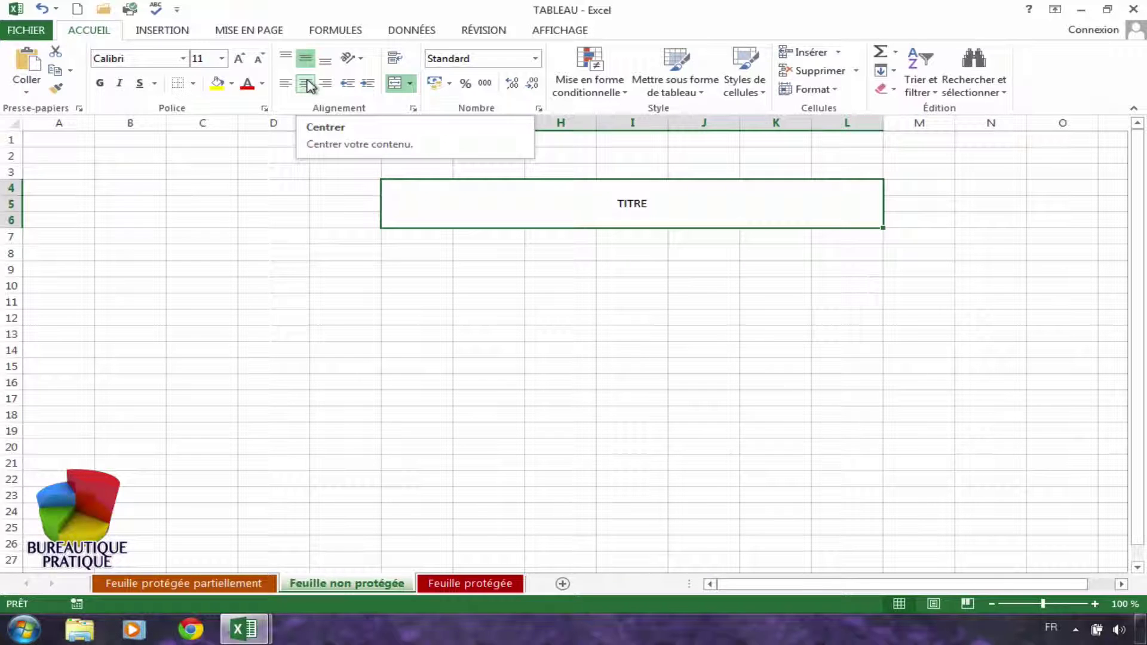
Format the TITRE cell with font size 36, bold text and a thick box border.
{"action": "left_click", "coordinate": [221, 58]}
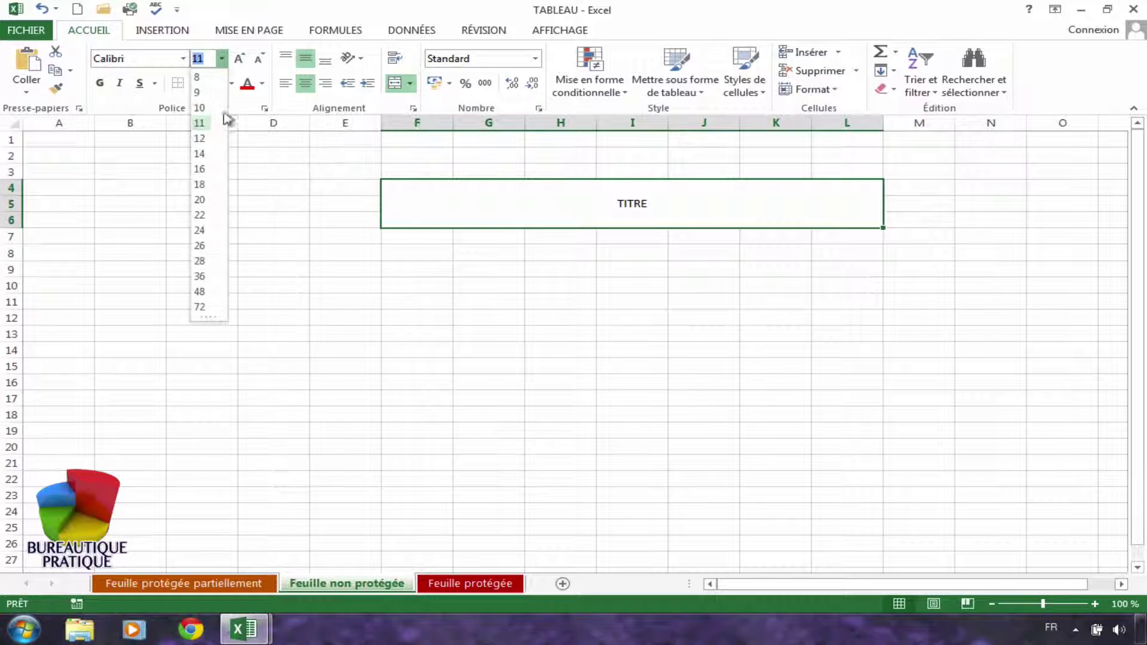
{"action": "left_click", "coordinate": [209, 277]}
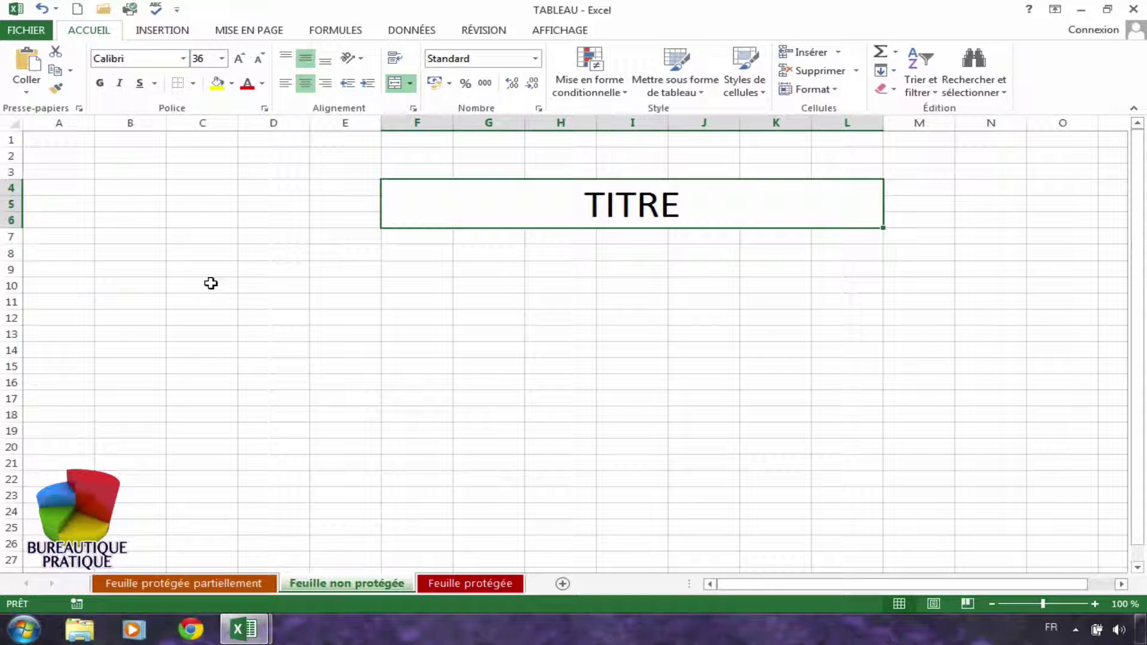
{"action": "left_click", "coordinate": [100, 84]}
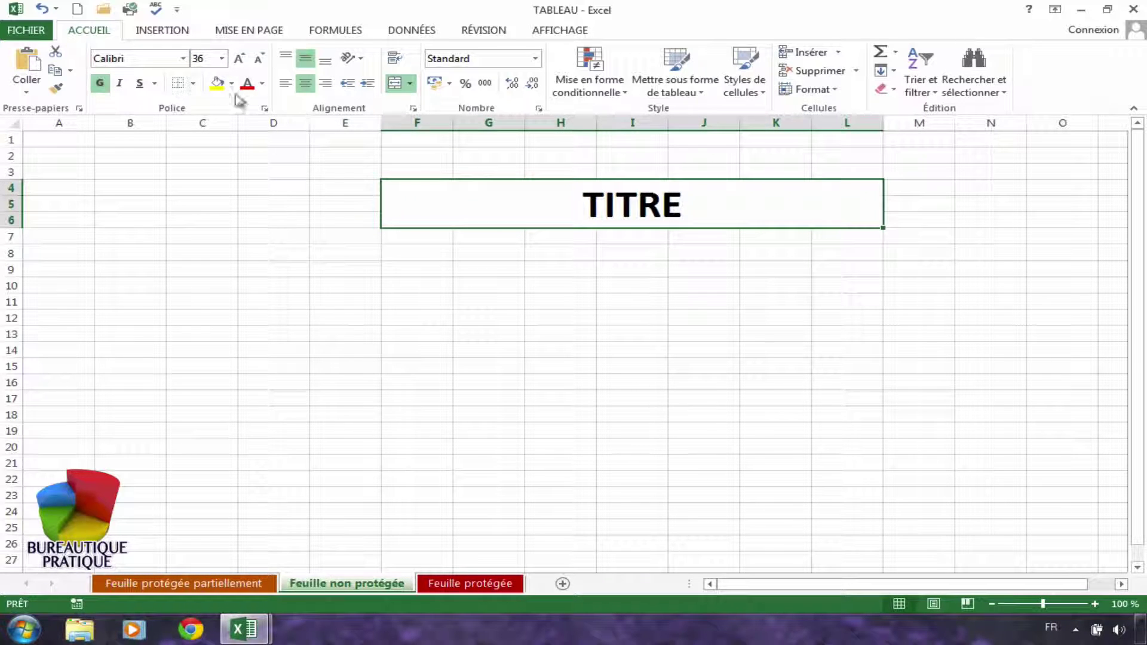
{"action": "left_click", "coordinate": [192, 83]}
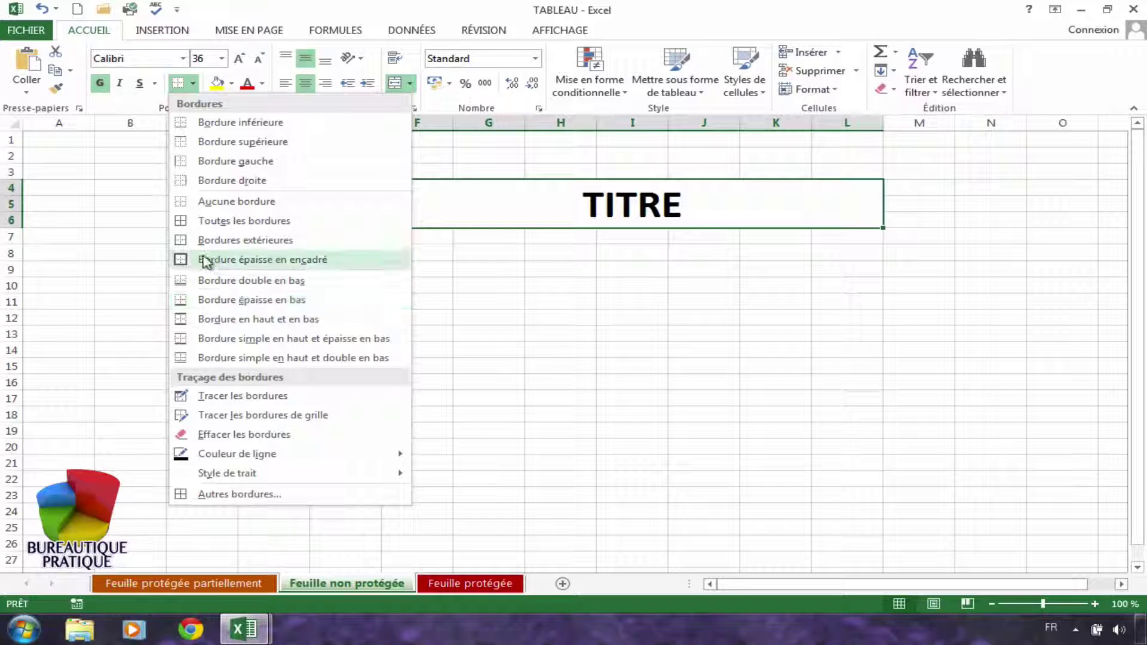
{"action": "left_click", "coordinate": [206, 261]}
{"action": "left_click", "coordinate": [650, 272]}
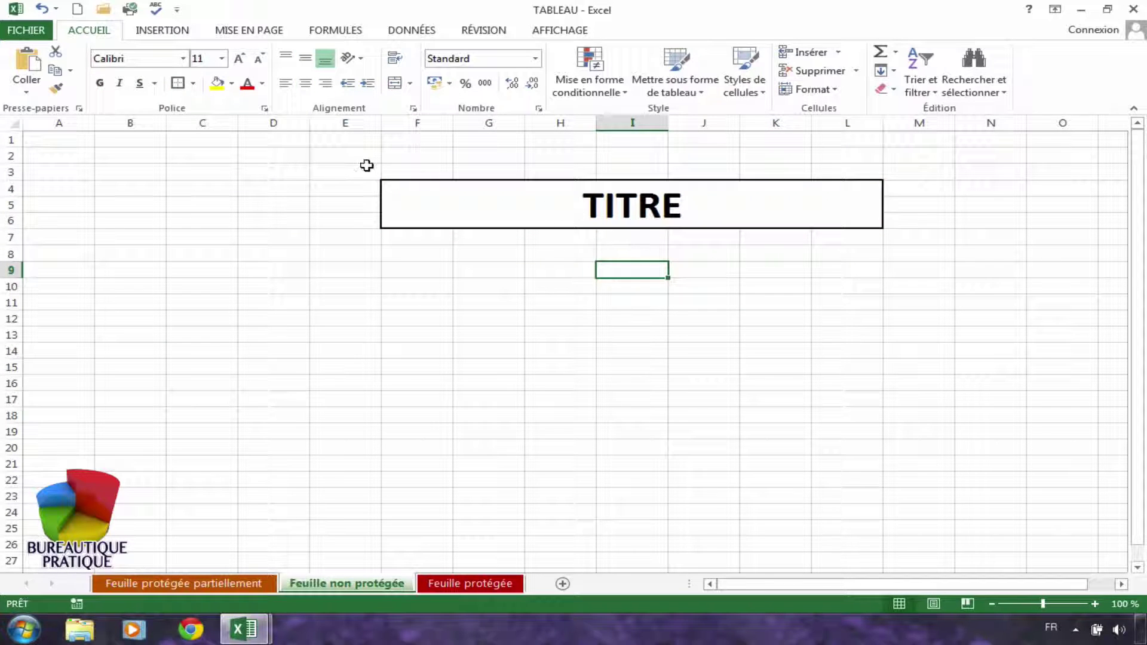
{"action": "left_click", "coordinate": [192, 84]}
Unmerge the TITRE cell by turning off Fusionner les cellules in its alignment format settings.
{"action": "left_click", "coordinate": [596, 292]}
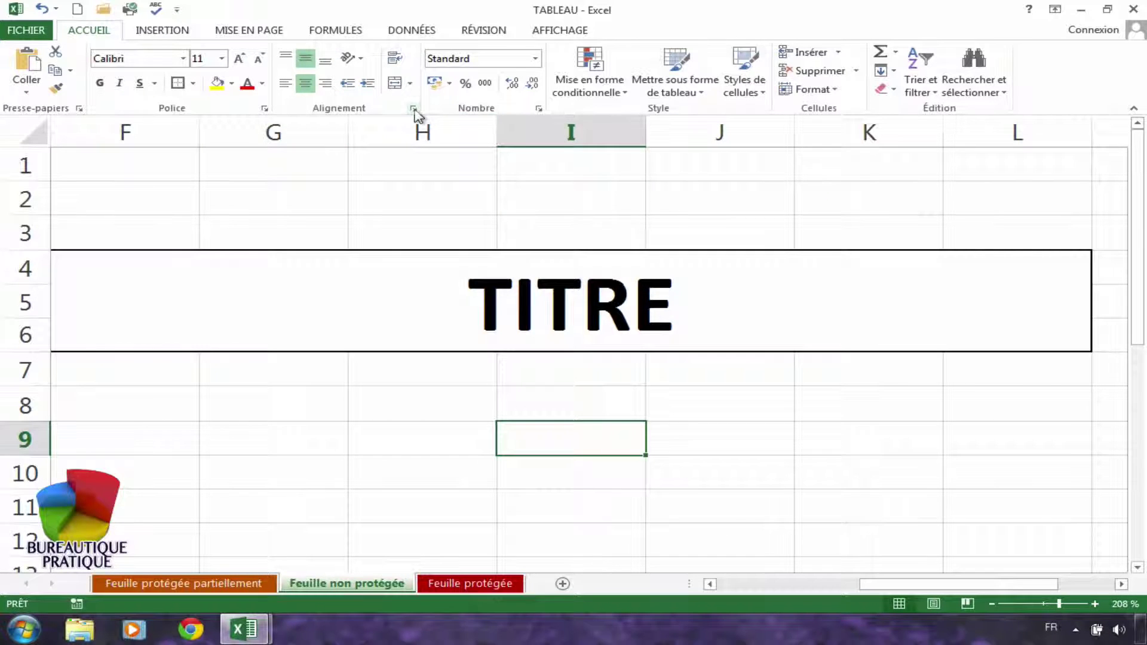
{"action": "left_click", "coordinate": [413, 109]}
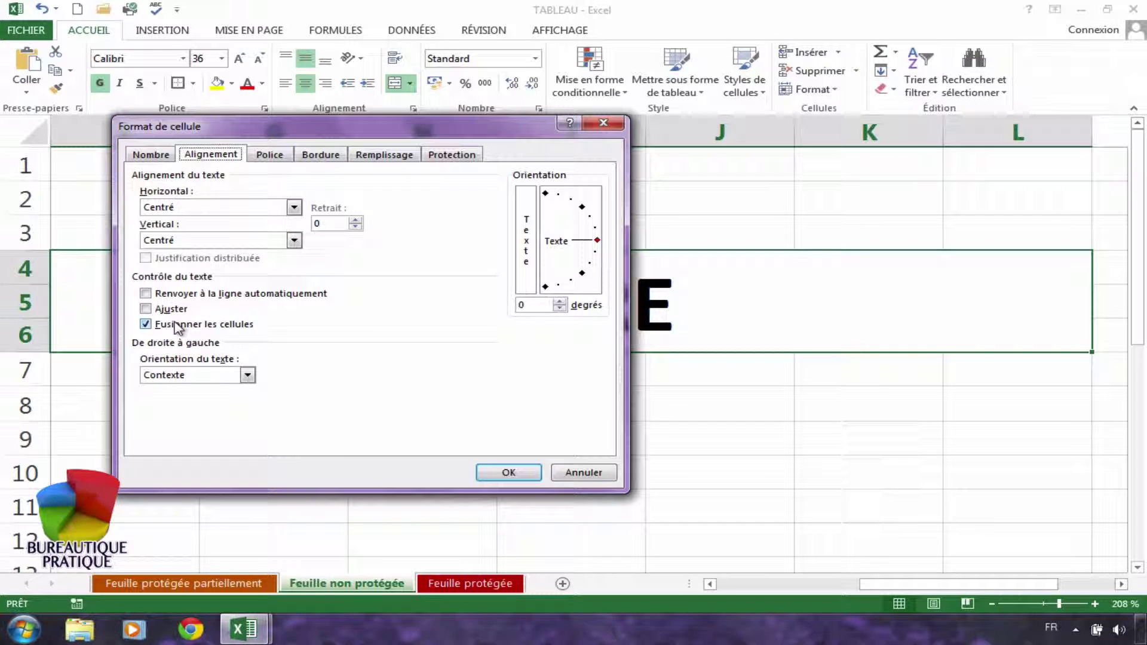
{"action": "left_click", "coordinate": [147, 325]}
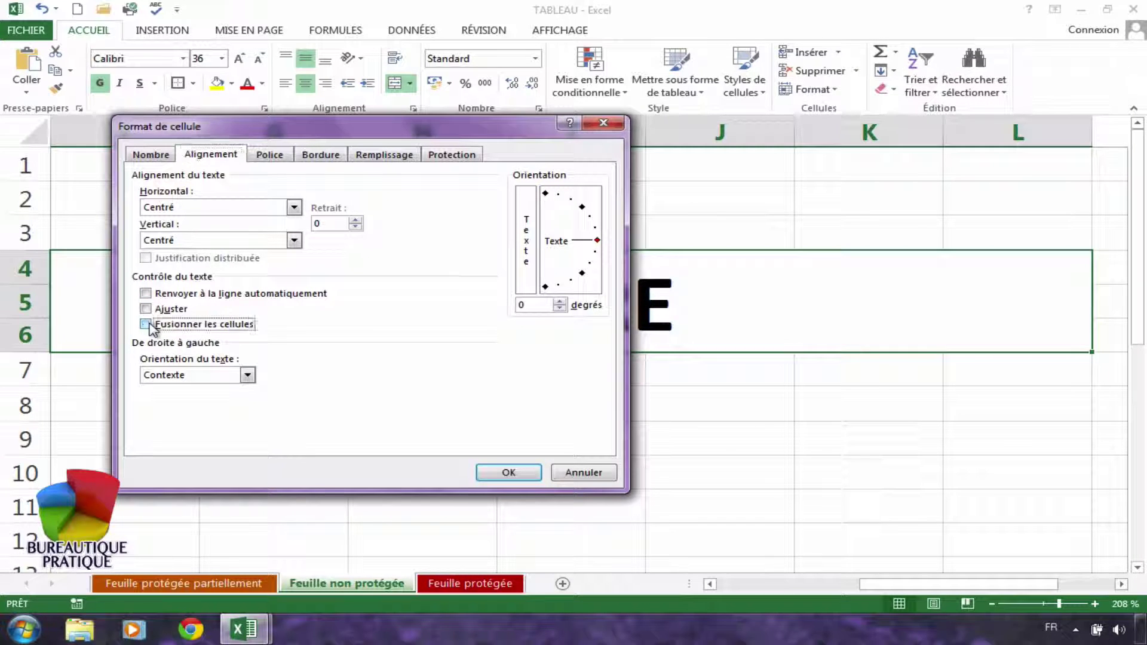
{"action": "left_click", "coordinate": [507, 474]}
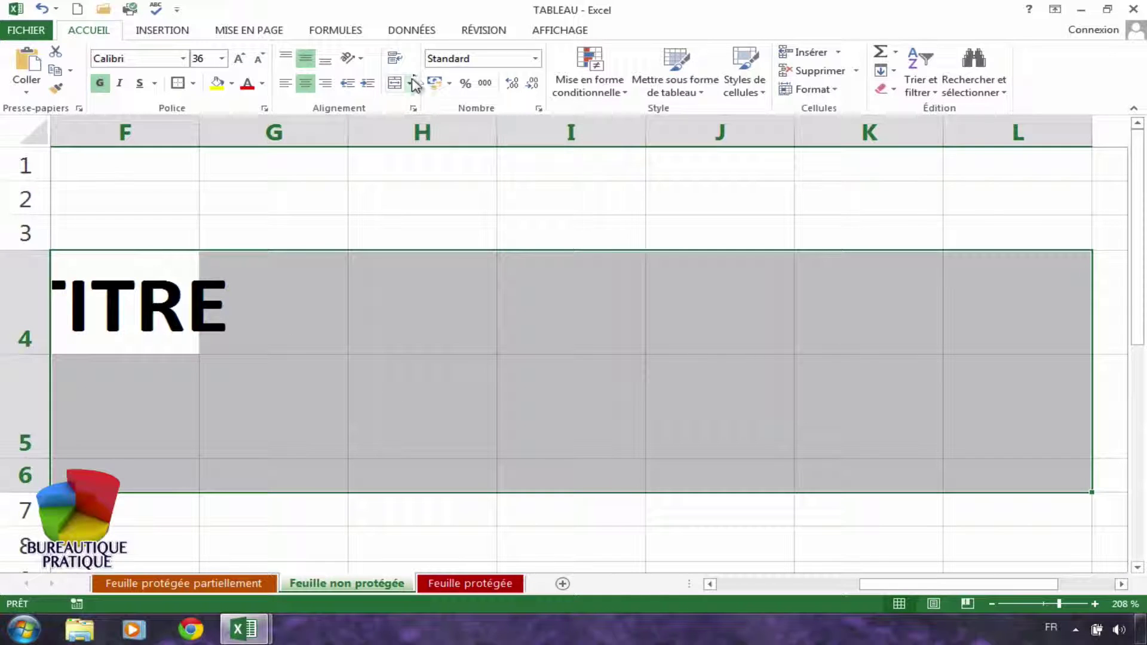
Merge and centre the title across F4:L6 once more.
{"action": "left_click", "coordinate": [409, 83]}
{"action": "left_click", "coordinate": [429, 107]}
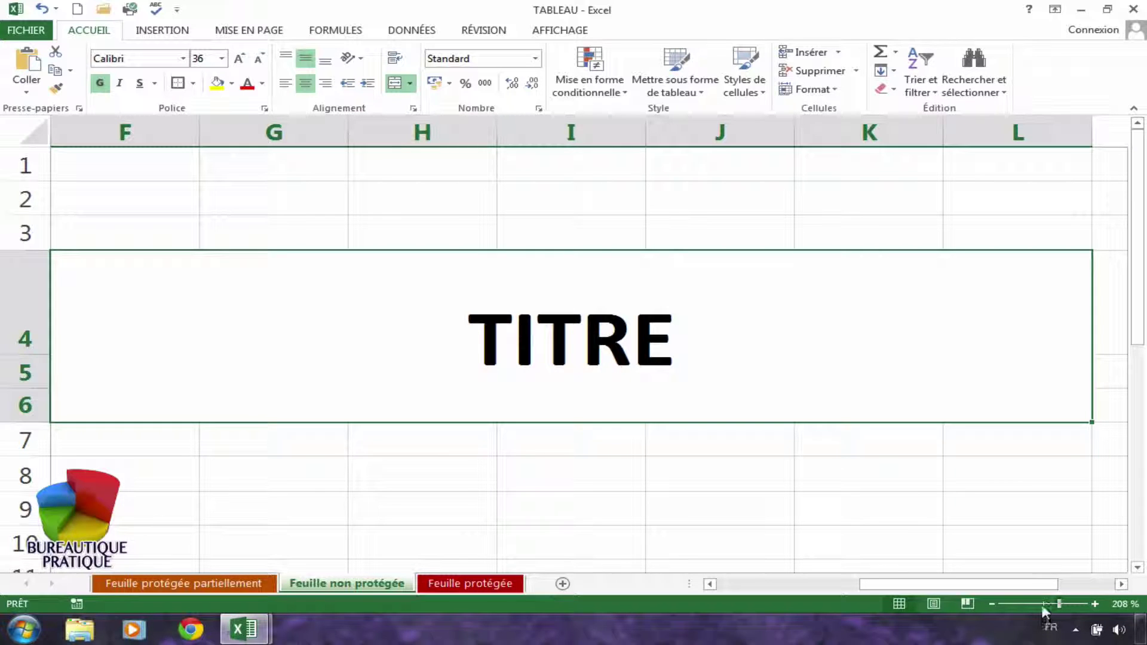
{"action": "left_click_drag", "start_coordinate": [1058, 604], "coordinate": [1044, 605]}
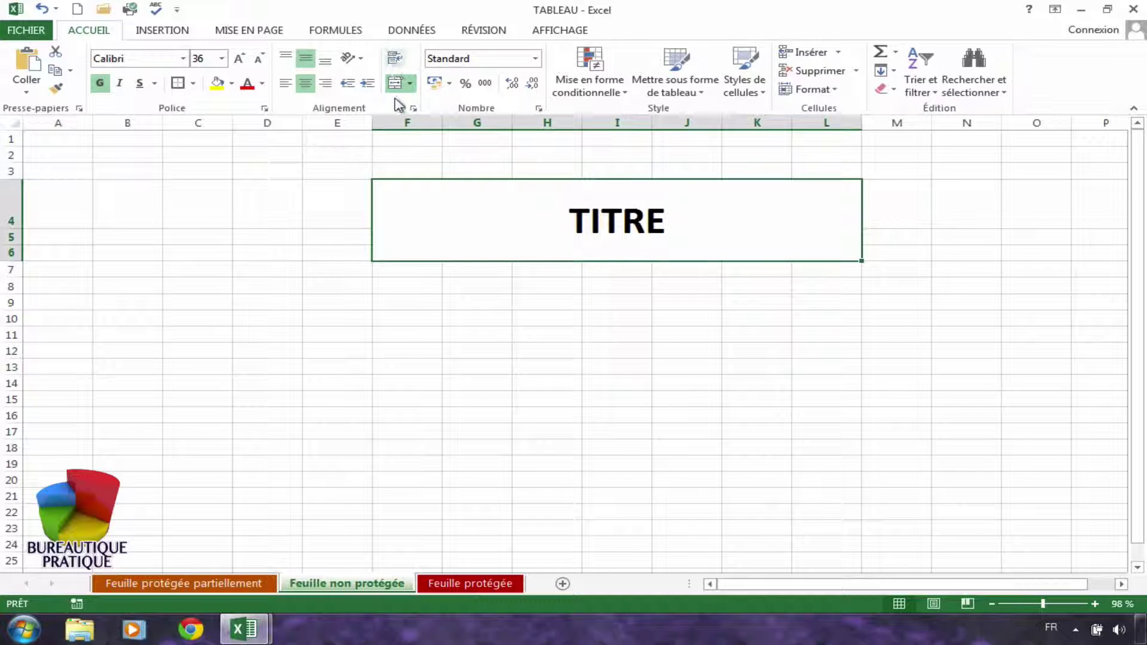
Enter the text TITRE LE PLUS LONG in cell F11.
{"action": "left_click", "coordinate": [421, 339]}
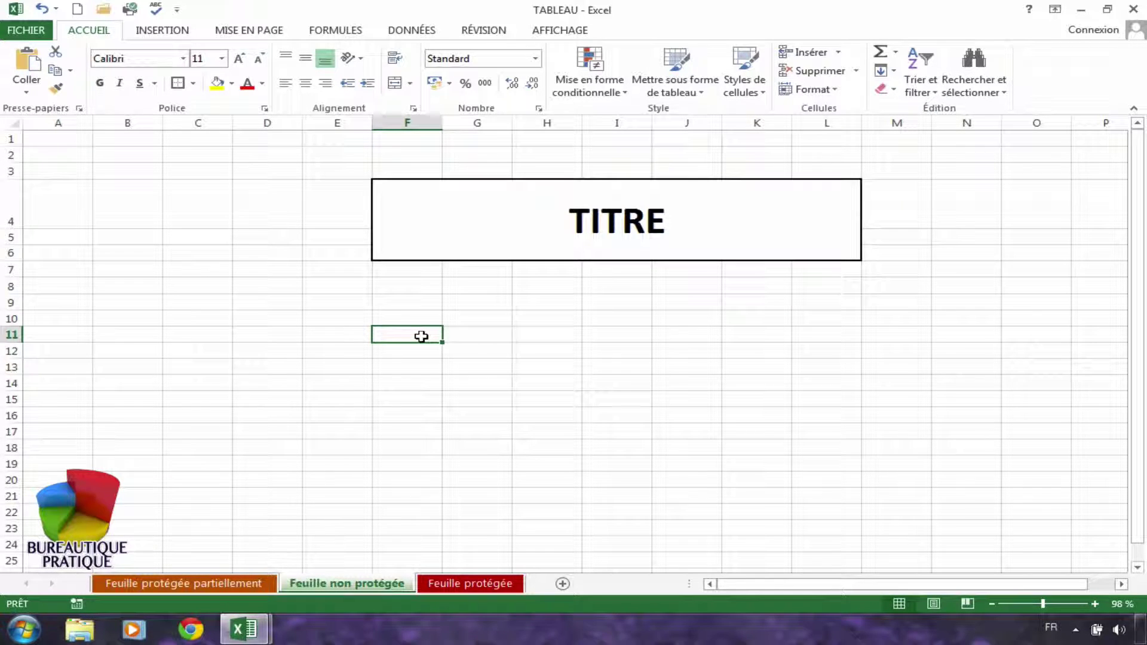
{"action": "type", "text": "Ti"}
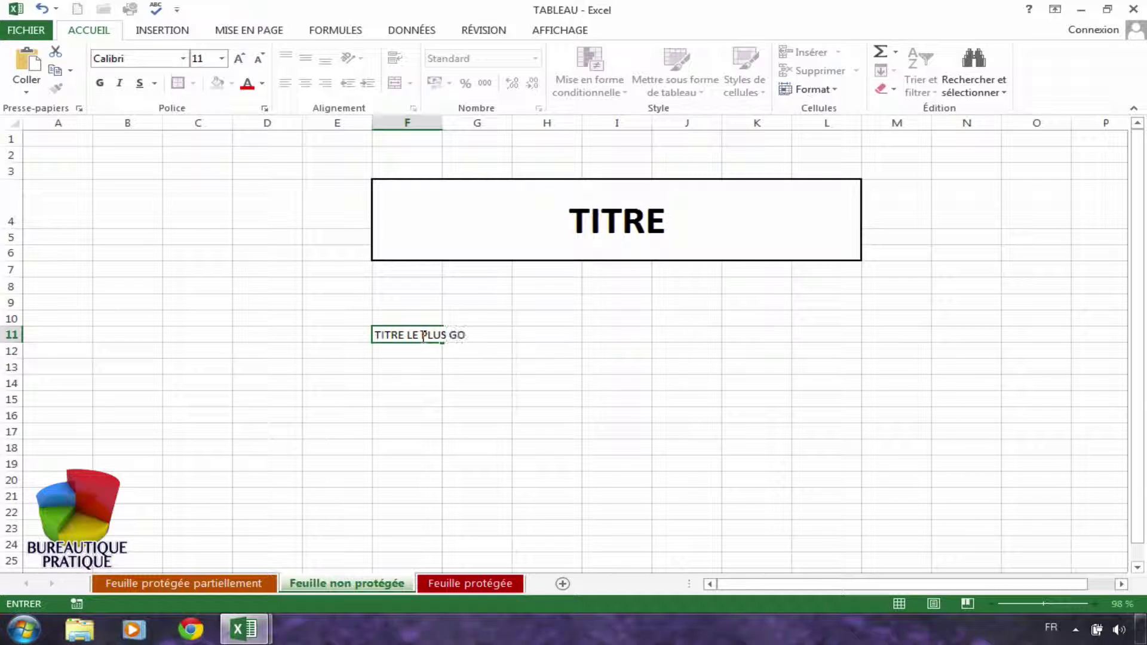
{"action": "key", "text": "BackSpace"}
{"action": "type", "text": "ONG"}
{"action": "left_click", "coordinate": [451, 387]}
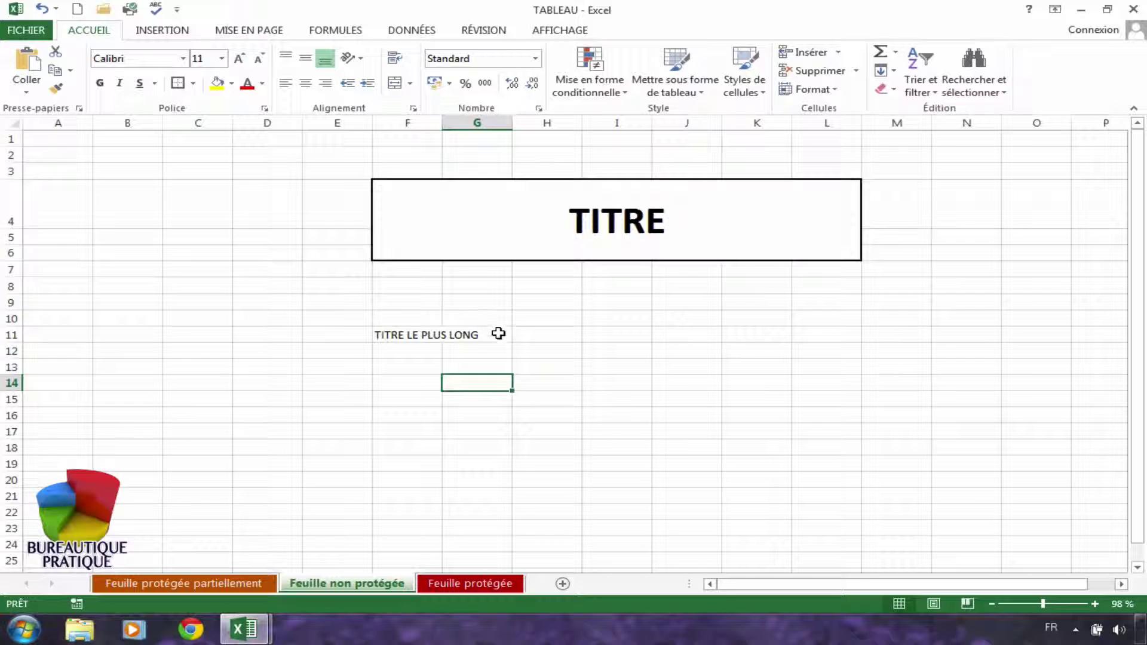
{"action": "left_click", "coordinate": [498, 333]}
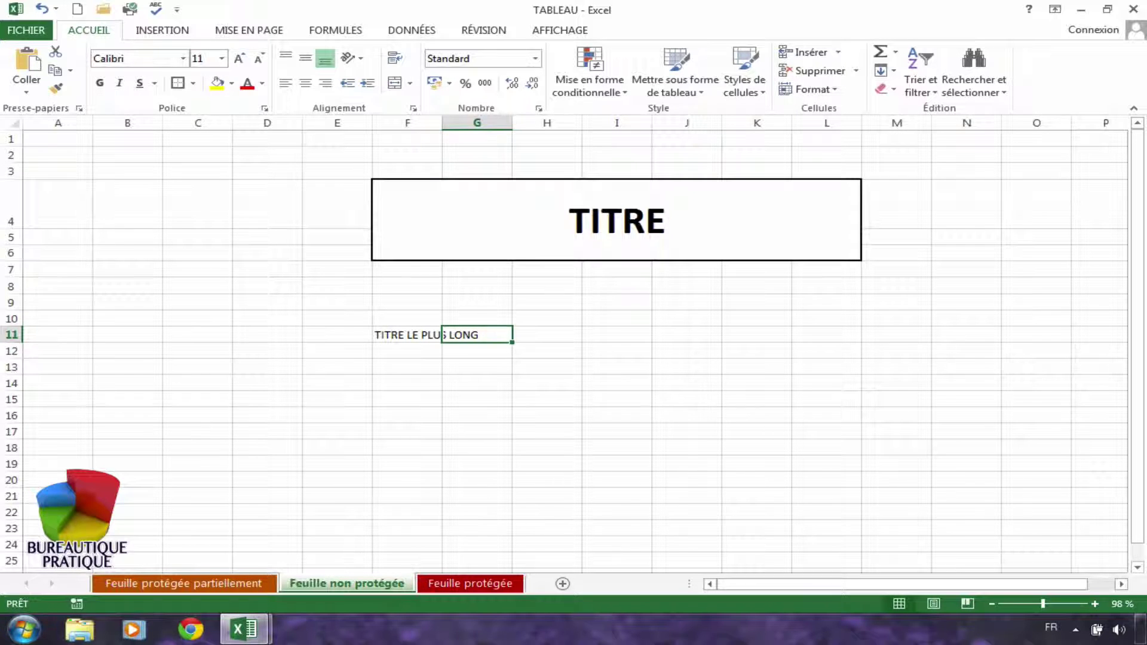
Enter the text TITRE in cell G11, beside the long title in F11.
{"action": "type", "text": "TITRE"}
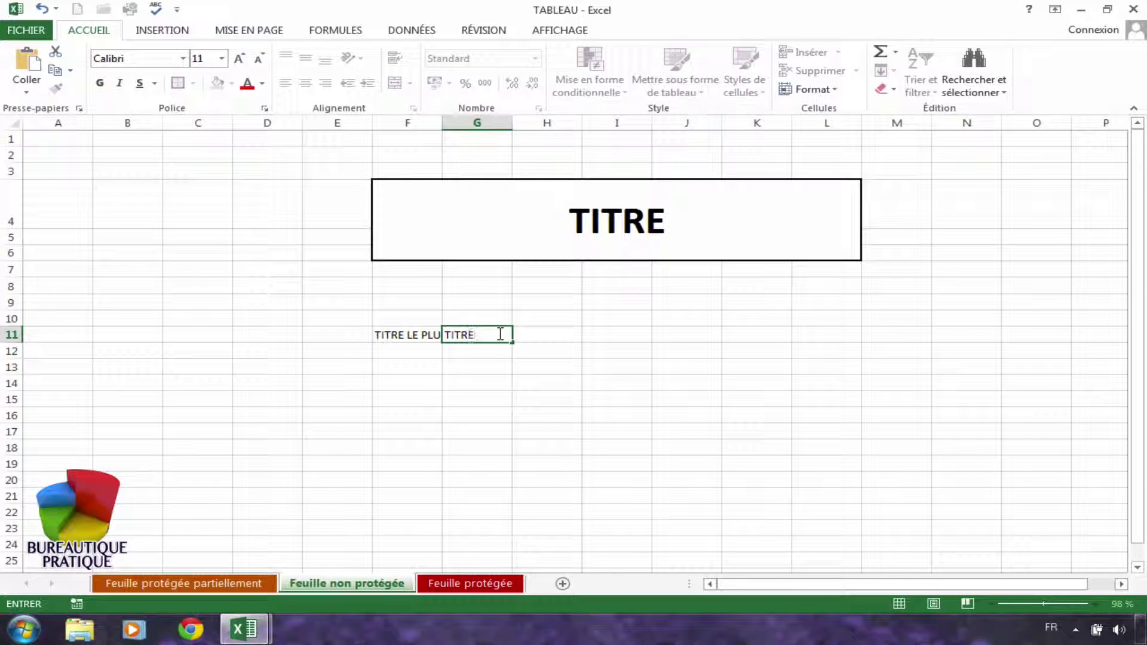
{"action": "key", "text": "Left"}
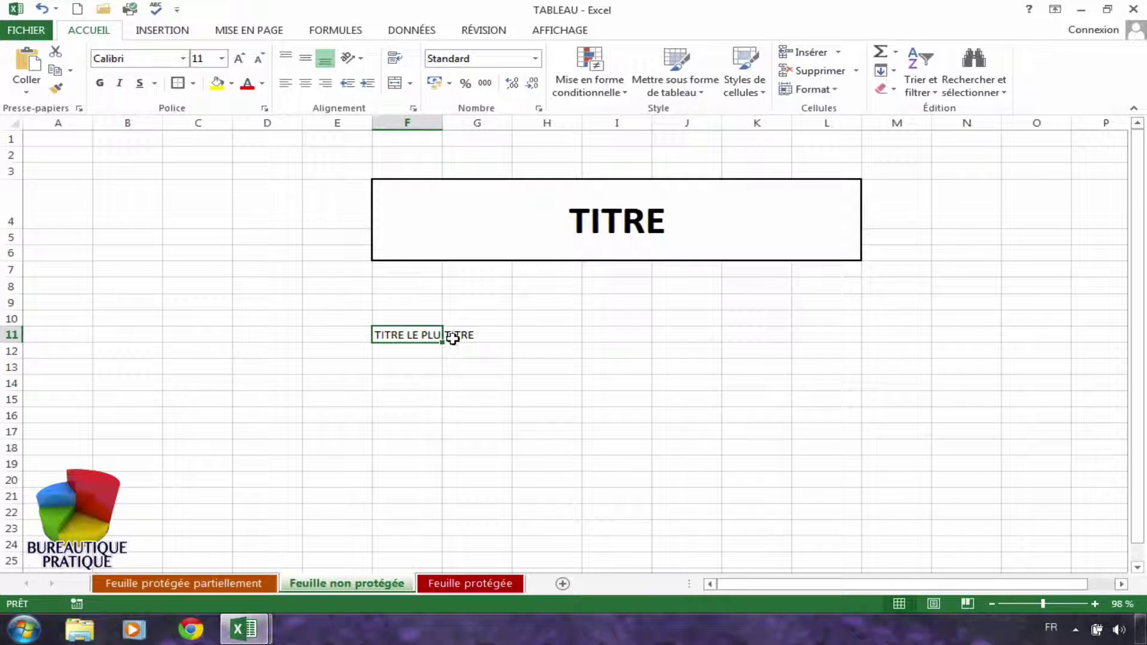
{"action": "left_click", "coordinate": [468, 362]}
{"action": "left_click", "coordinate": [414, 335]}
{"action": "left_click", "coordinate": [449, 335]}
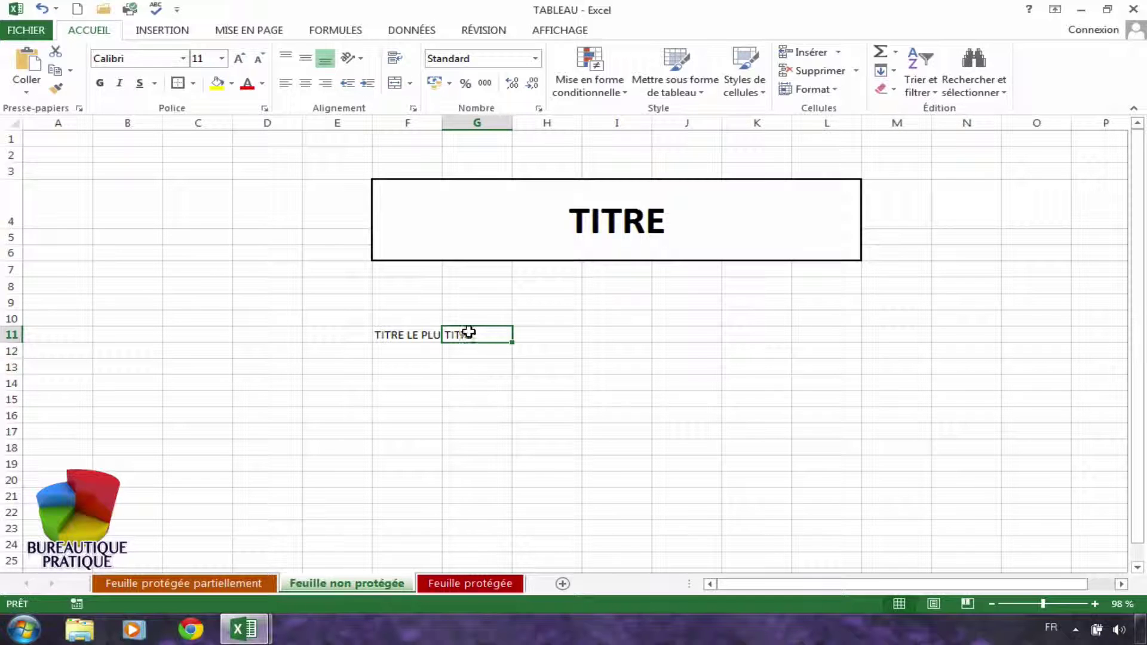
Wrap the long title text in cell F11 and centre it both vertically and horizontally.
{"action": "left_click", "coordinate": [419, 336]}
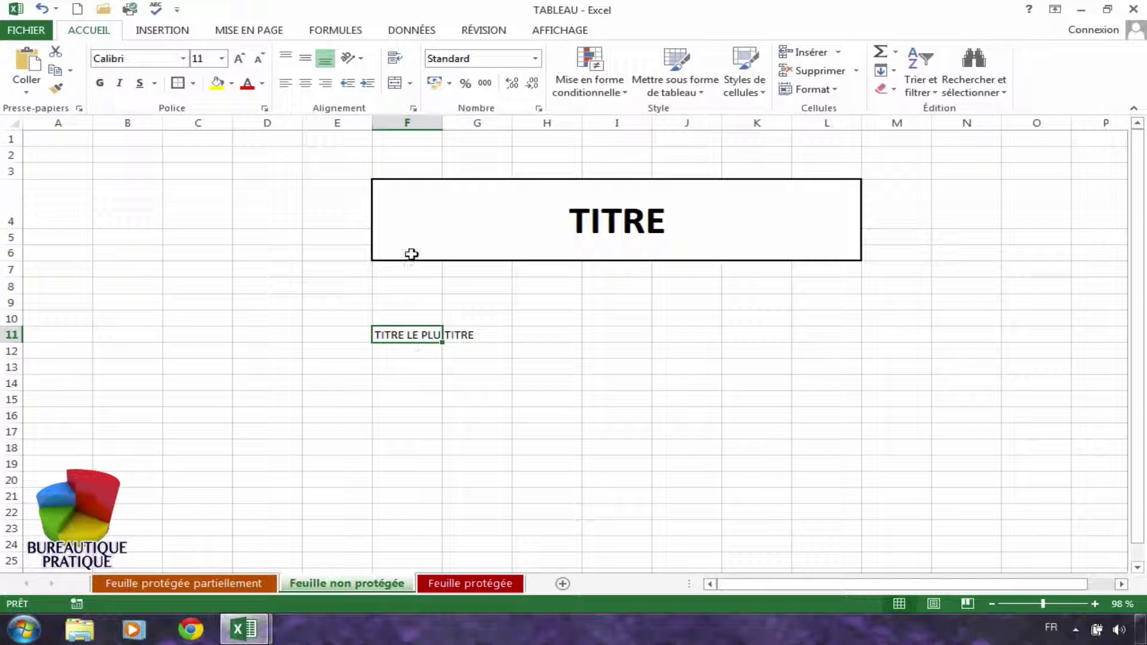
{"action": "left_click", "coordinate": [398, 60]}
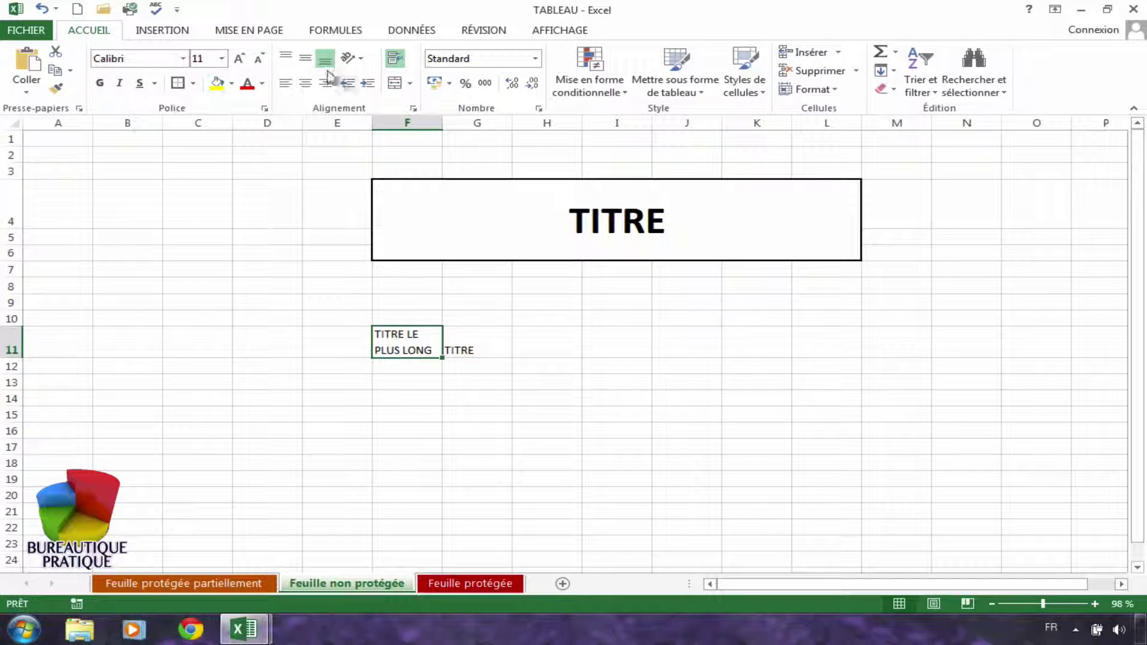
{"action": "left_click", "coordinate": [311, 62]}
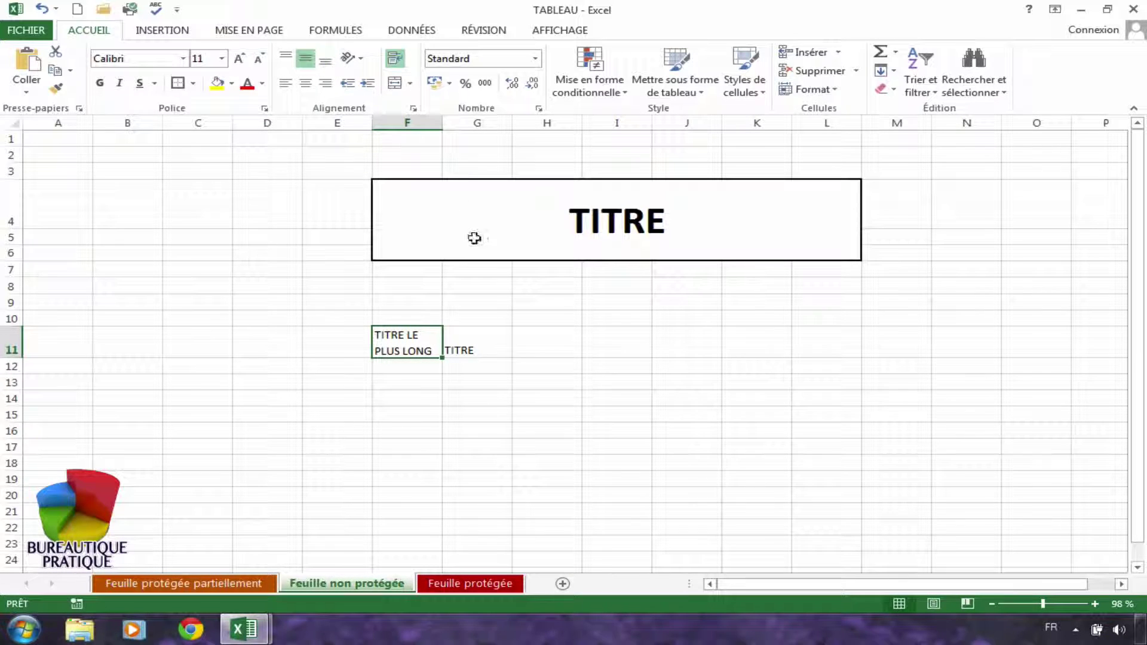
{"action": "left_click", "coordinate": [305, 83]}
{"action": "left_click", "coordinate": [532, 322]}
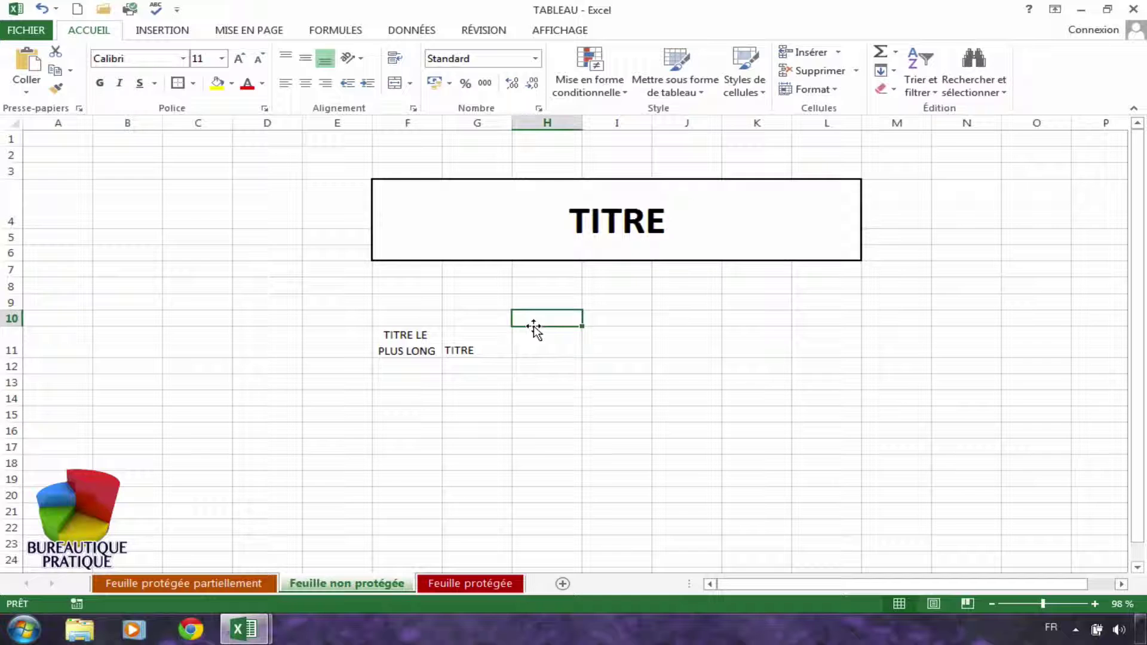
Centre the text TITRE in cell G11 both horizontally and vertically.
{"action": "left_click", "coordinate": [485, 351]}
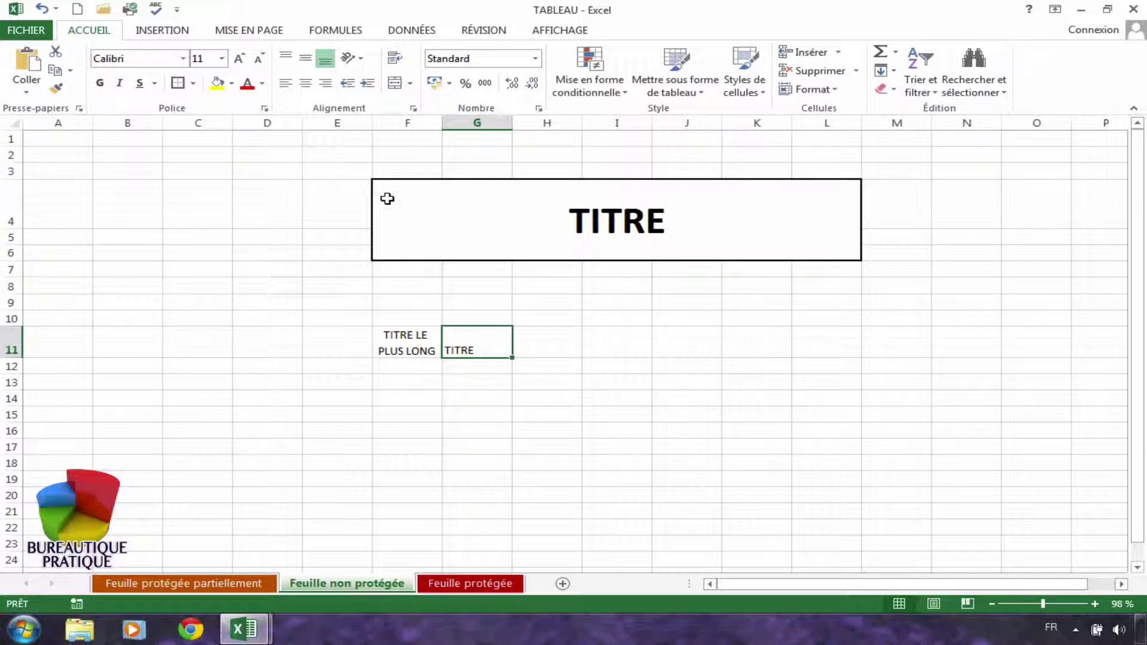
{"action": "left_click", "coordinate": [306, 83]}
{"action": "left_click", "coordinate": [311, 60]}
{"action": "left_click", "coordinate": [622, 347]}
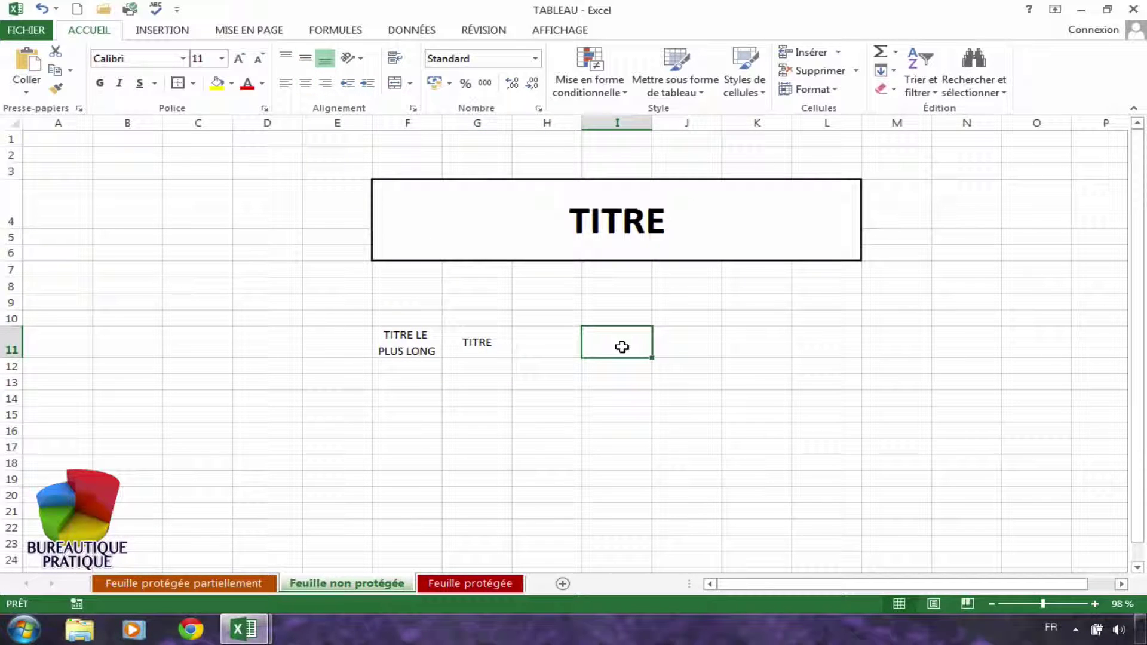